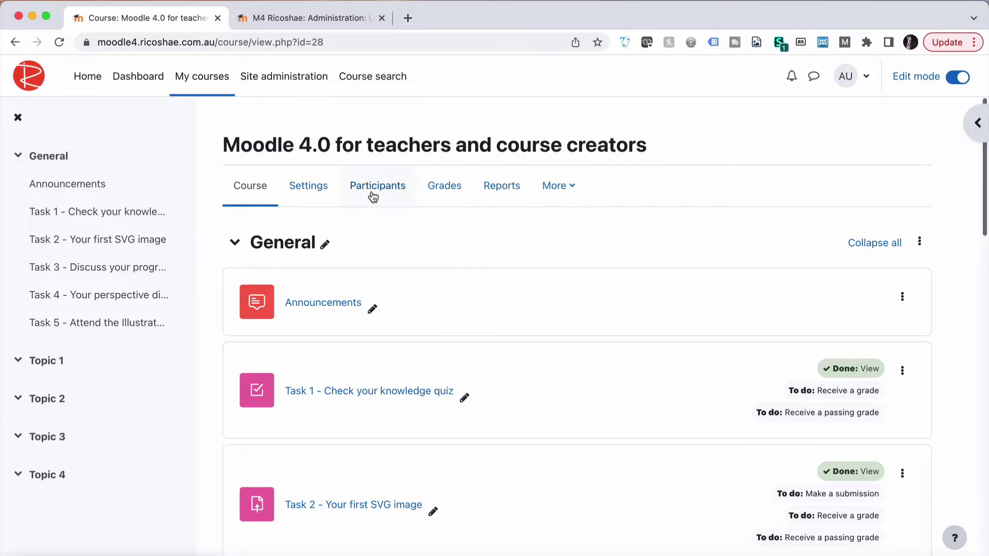
Open the course settings and review the Completion tracking options, including Show activity completion conditions
click(319, 196)
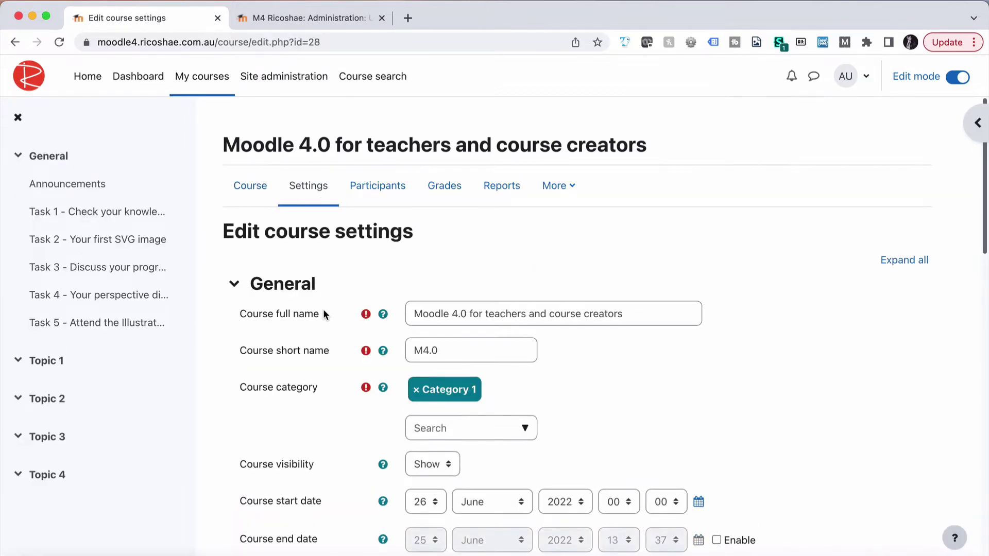
scroll(324, 313, down, 15)
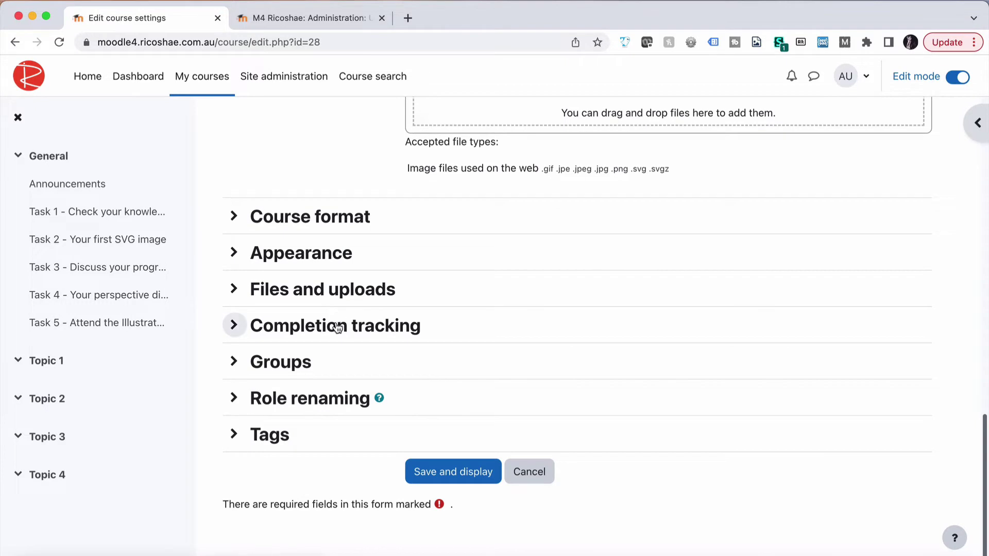
click(317, 325)
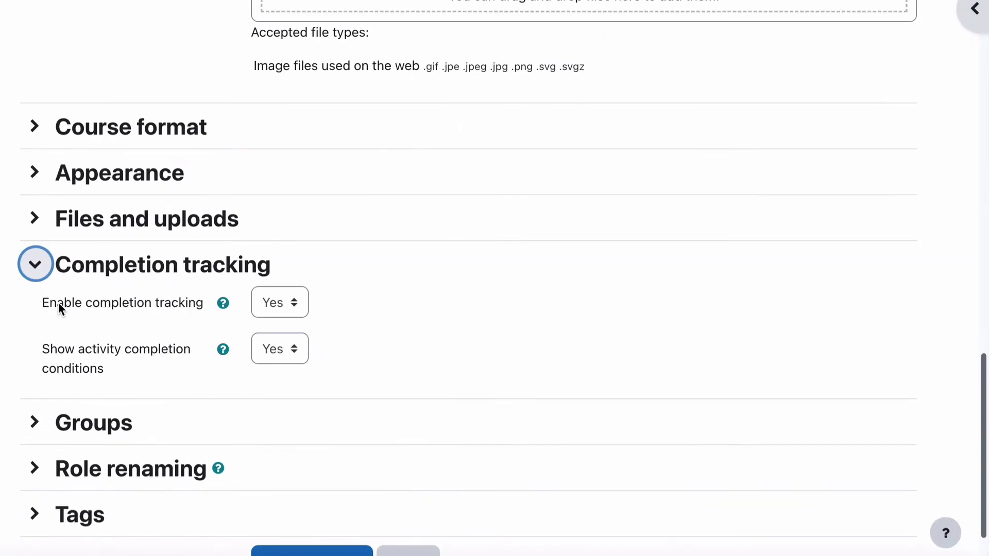
drag(35, 304, 156, 305)
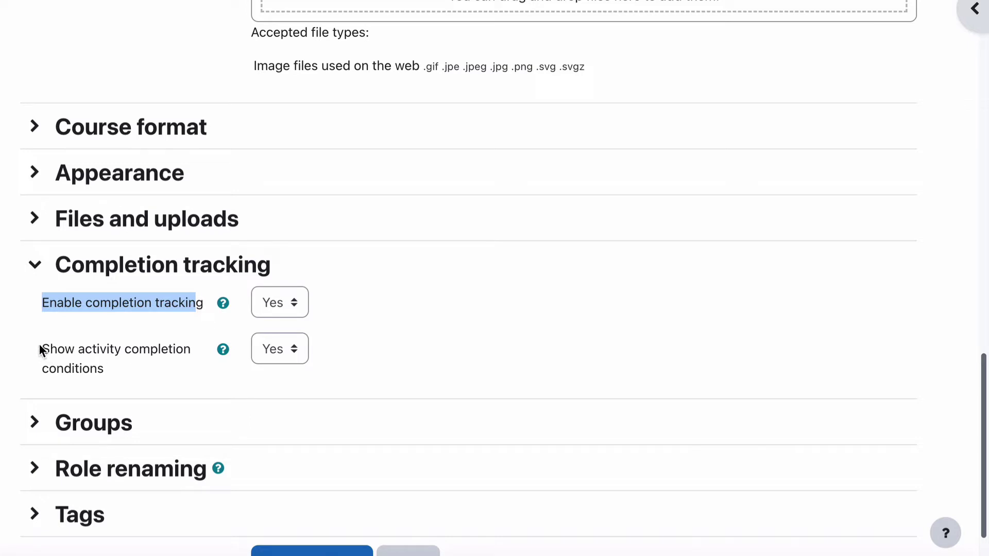
drag(41, 346, 108, 366)
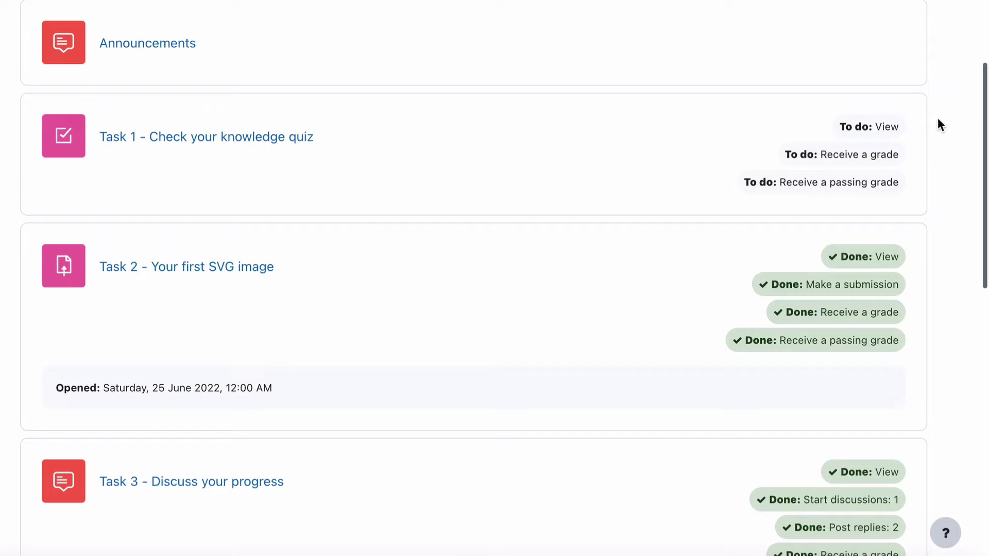
Highlight Task 1's three to-do conditions and Task 2's four completed conditions on the course page
drag(937, 124, 876, 193)
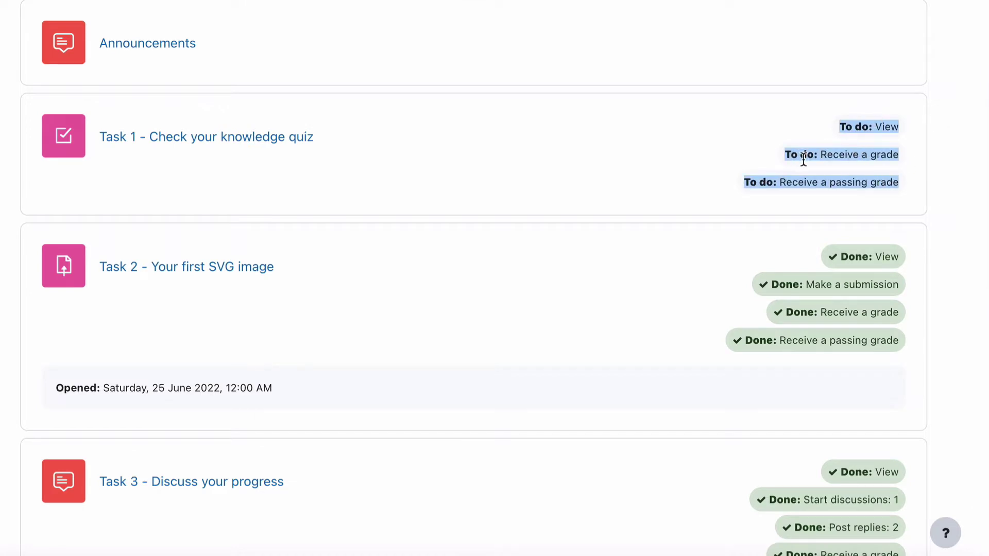
click(951, 182)
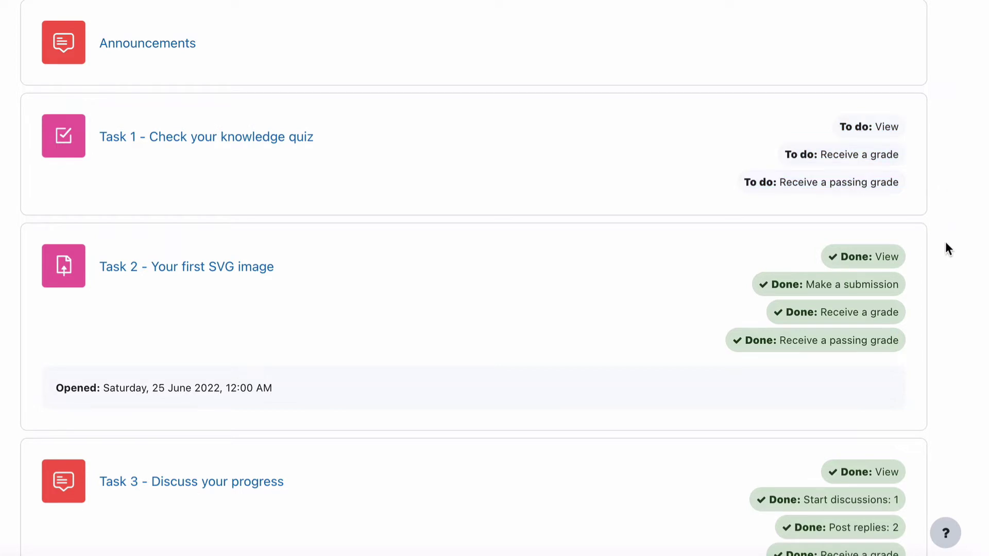
scroll(945, 243, down, 2)
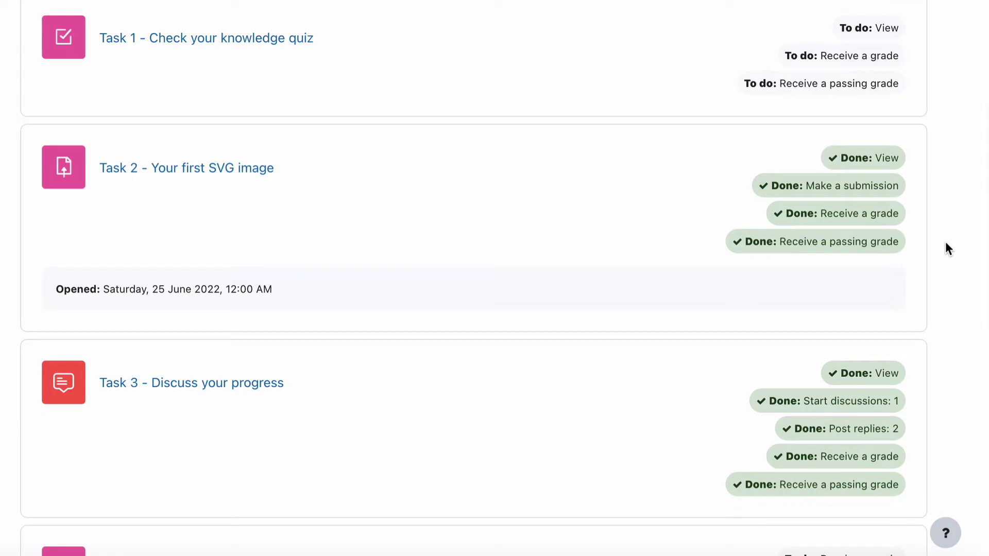
drag(916, 243, 833, 159)
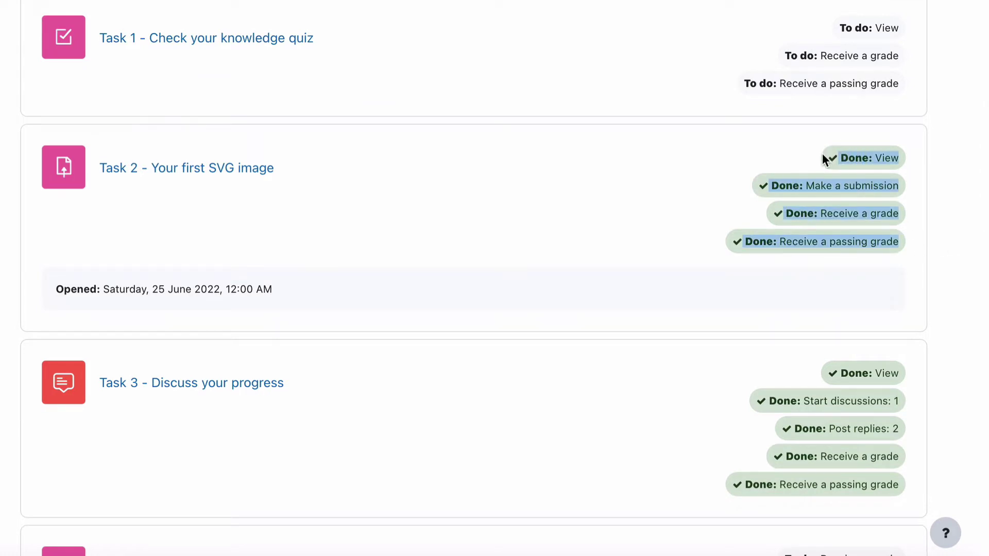
click(936, 244)
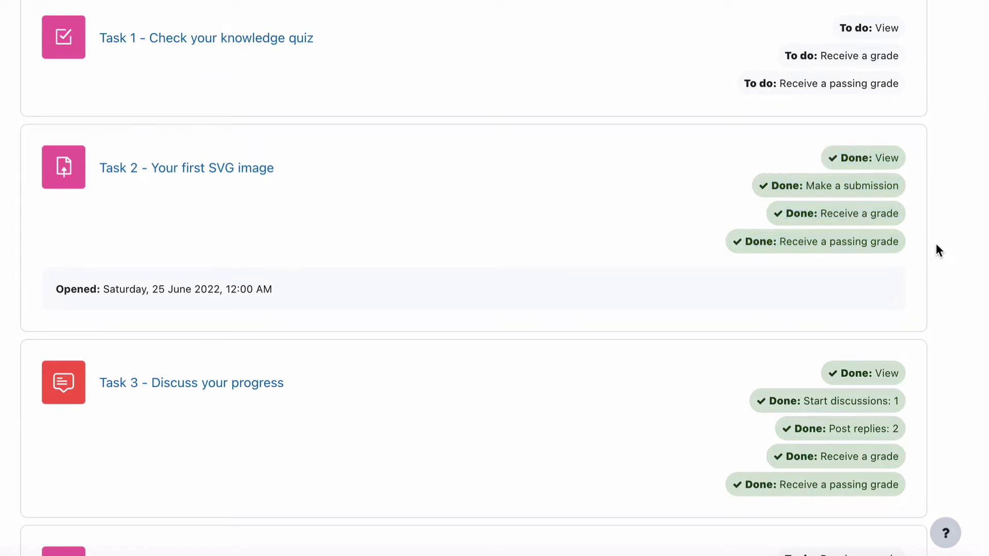
scroll(927, 233, up, 3)
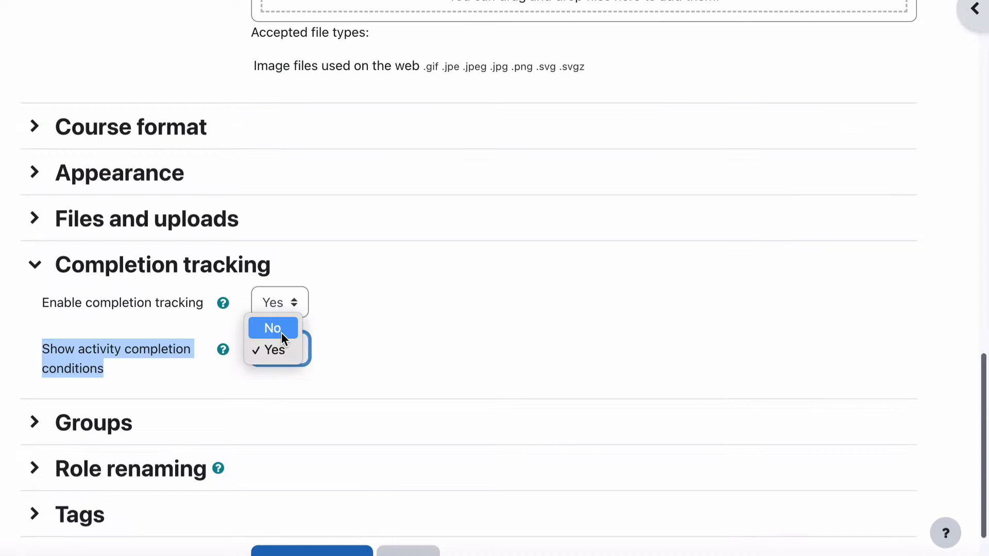
Set Show activity completion conditions to No and confirm the tasks show only opening dates
click(281, 333)
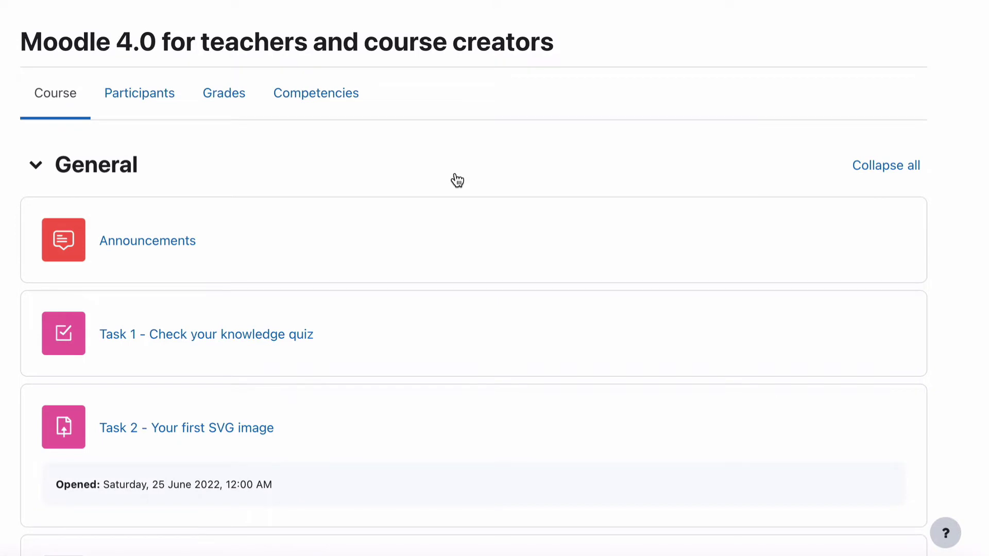
scroll(457, 180, down, 6)
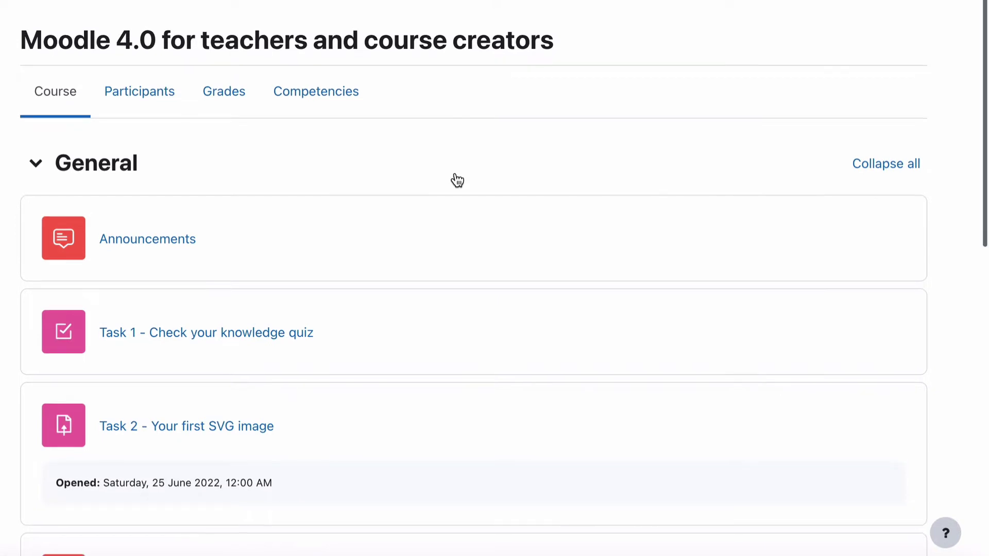
scroll(457, 180, down, 6)
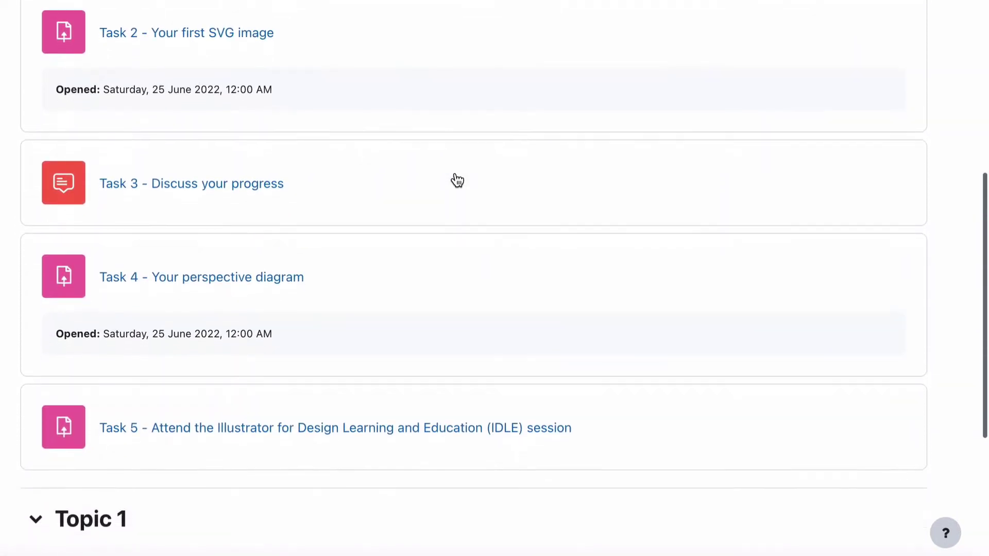
scroll(457, 180, up, 2)
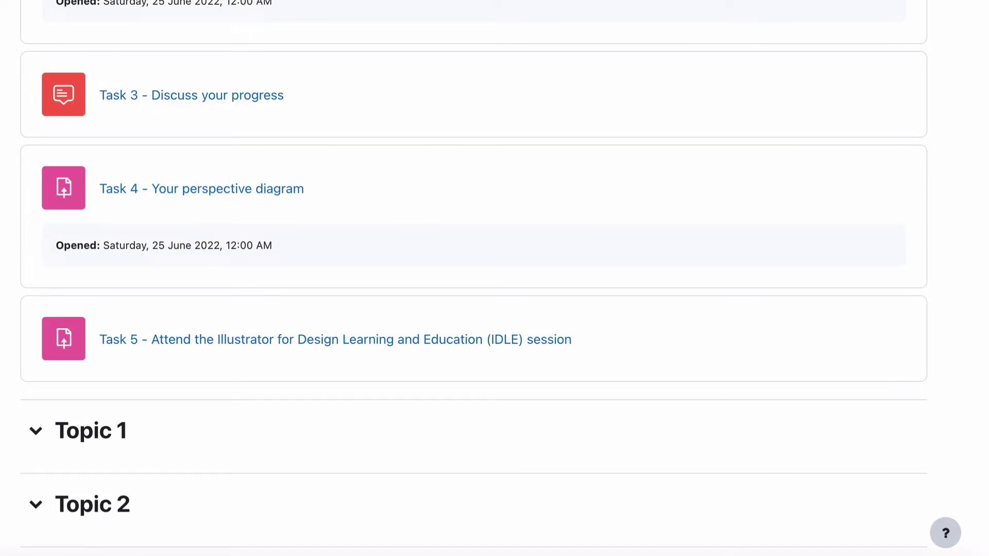
scroll(618, 186, up, 9)
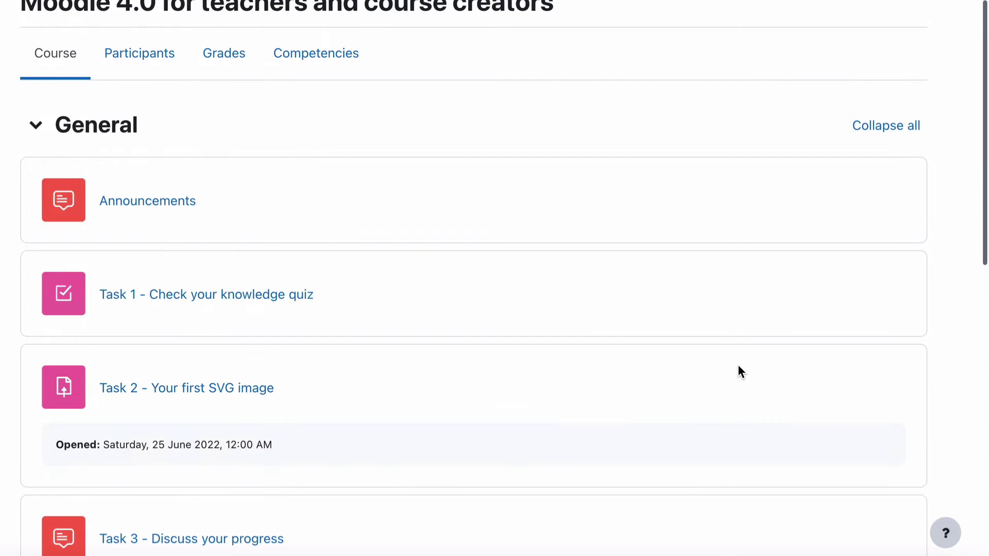
scroll(752, 400, down, 7)
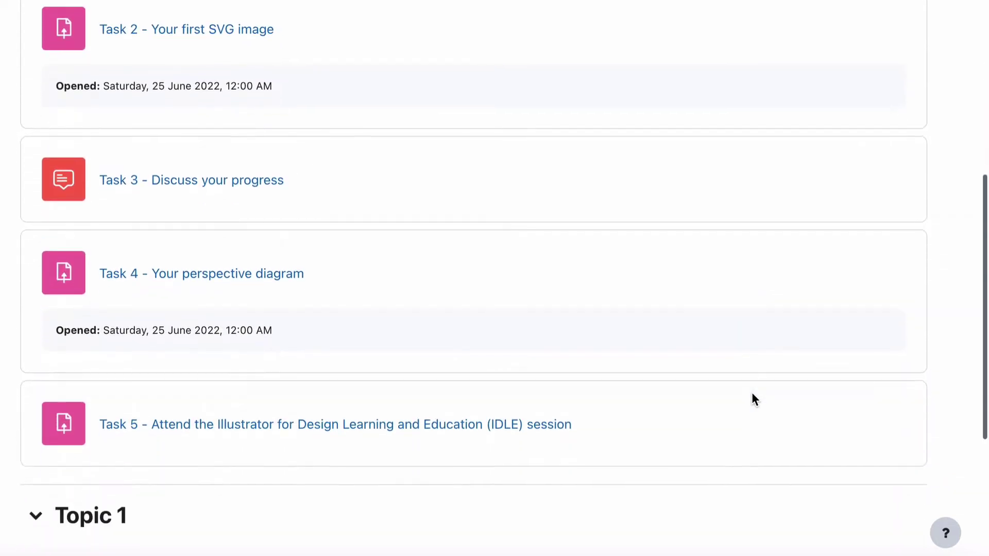
scroll(752, 400, up, 4)
scroll(753, 400, down, 2)
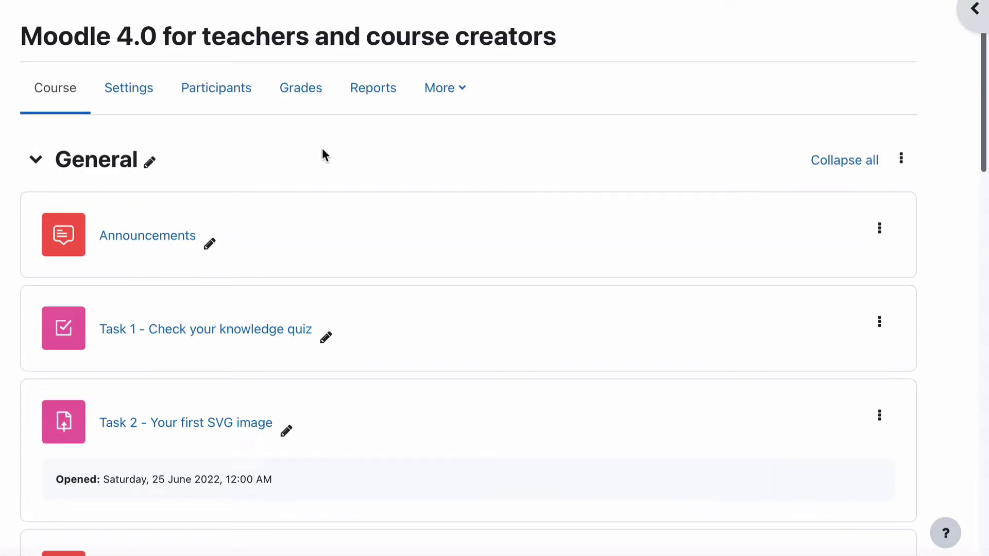
Open More > Course completion, keeping 'Course is complete when ALL conditions are met'
click(444, 88)
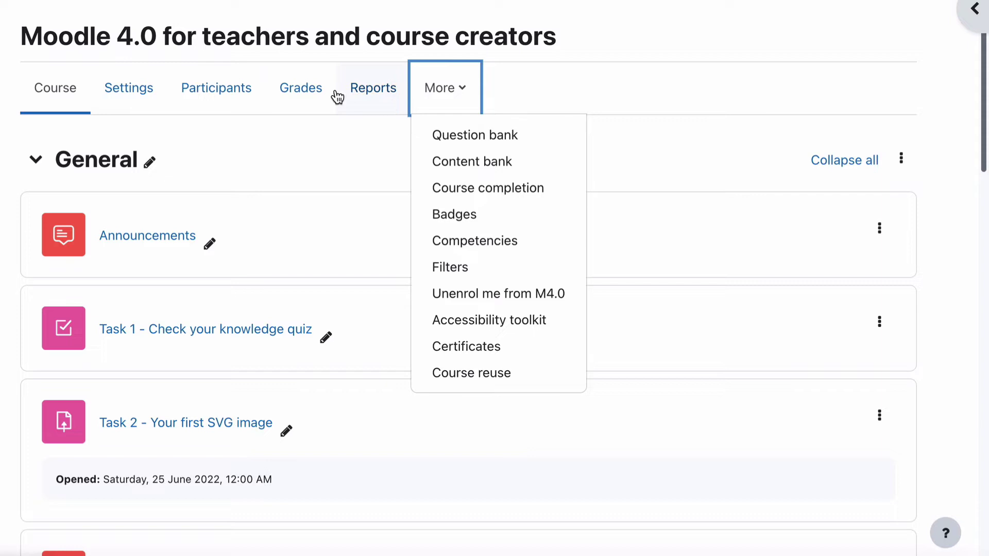
click(481, 181)
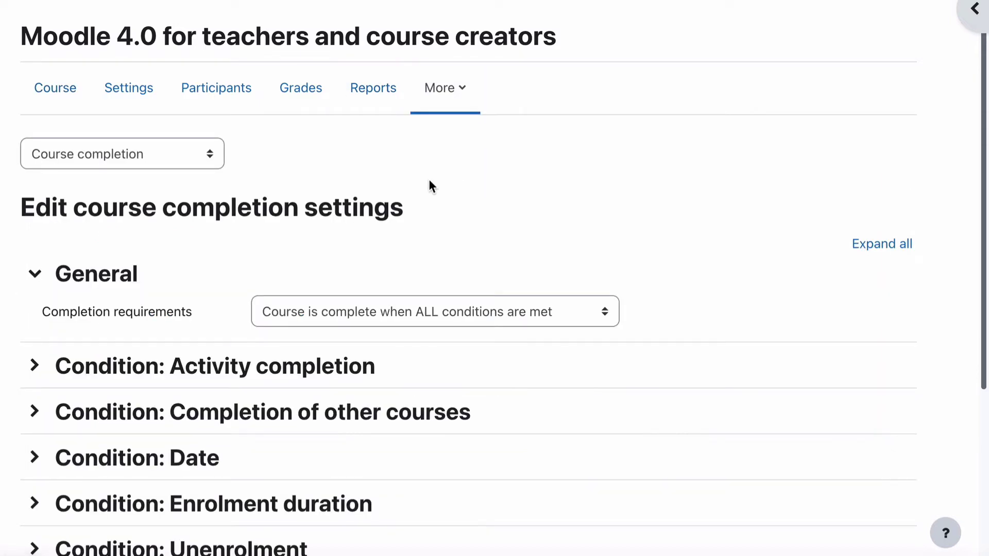
scroll(393, 196, down, 2)
scroll(393, 196, down, 3)
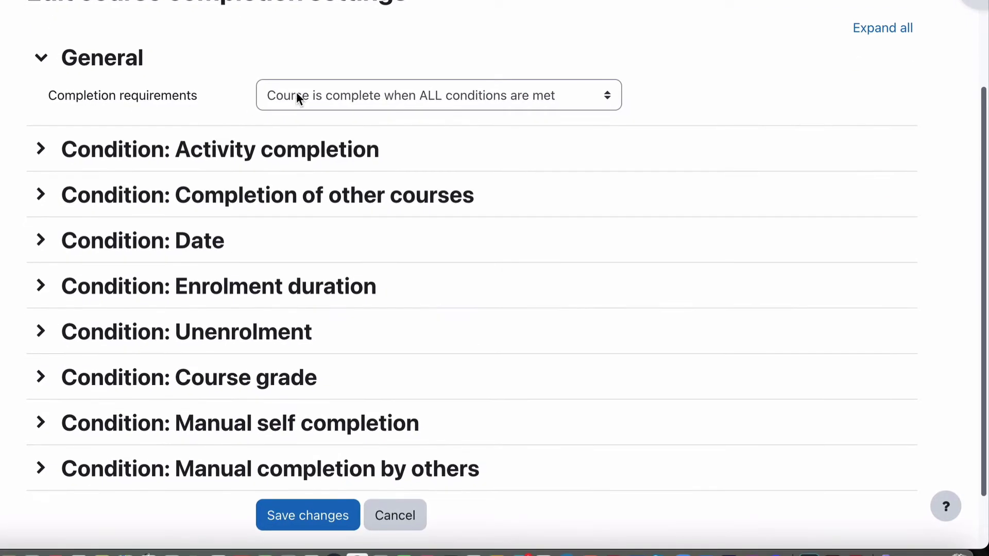
click(297, 95)
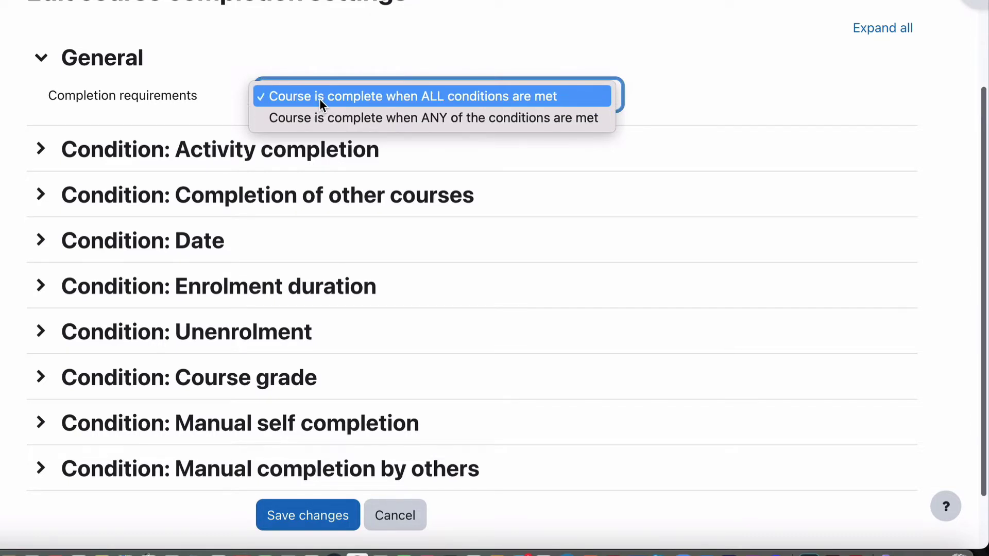
click(319, 98)
click(319, 42)
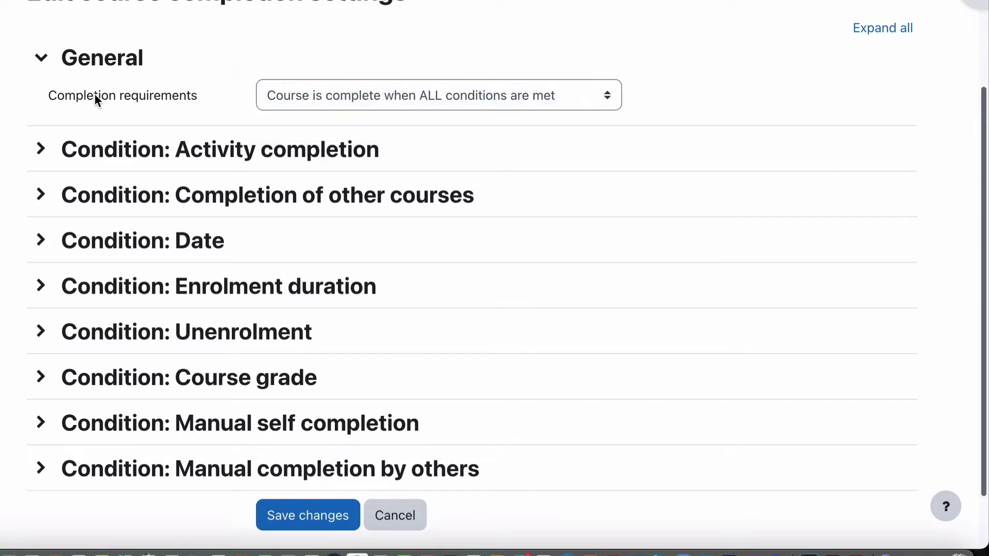
Tick Tasks 1–5 (quiz, SVG assignment, forum, perspective diagram, IDLE session) as required activities, all required
click(40, 149)
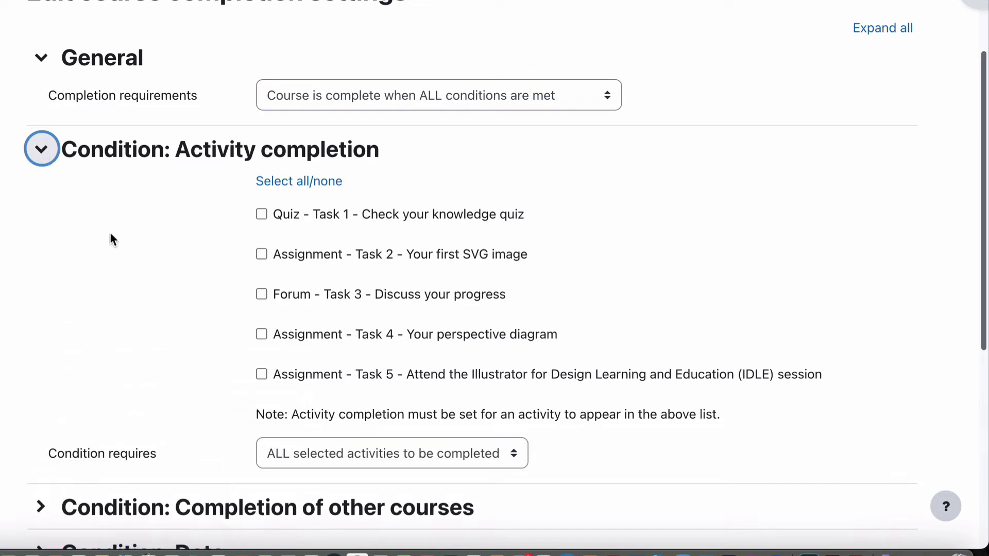
scroll(110, 236, down, 2)
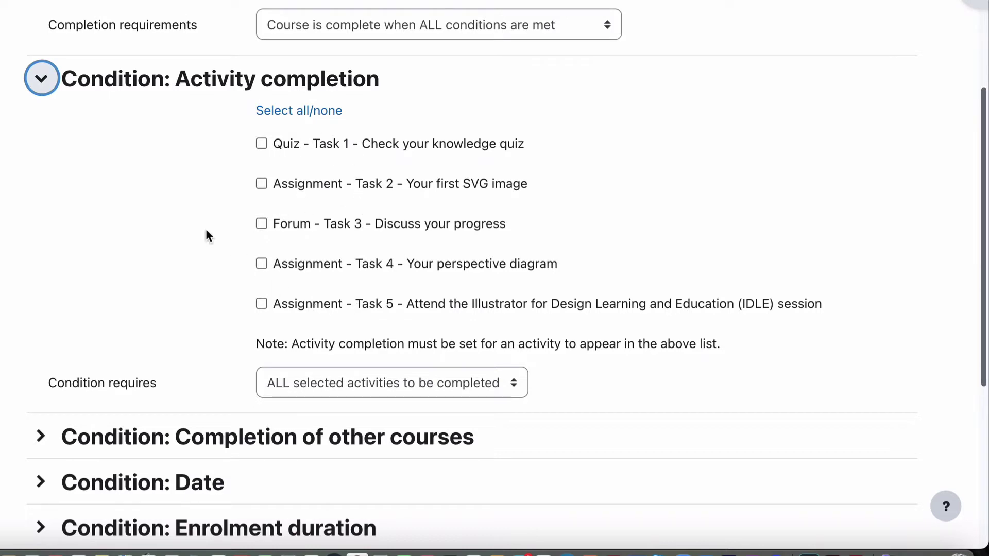
click(261, 145)
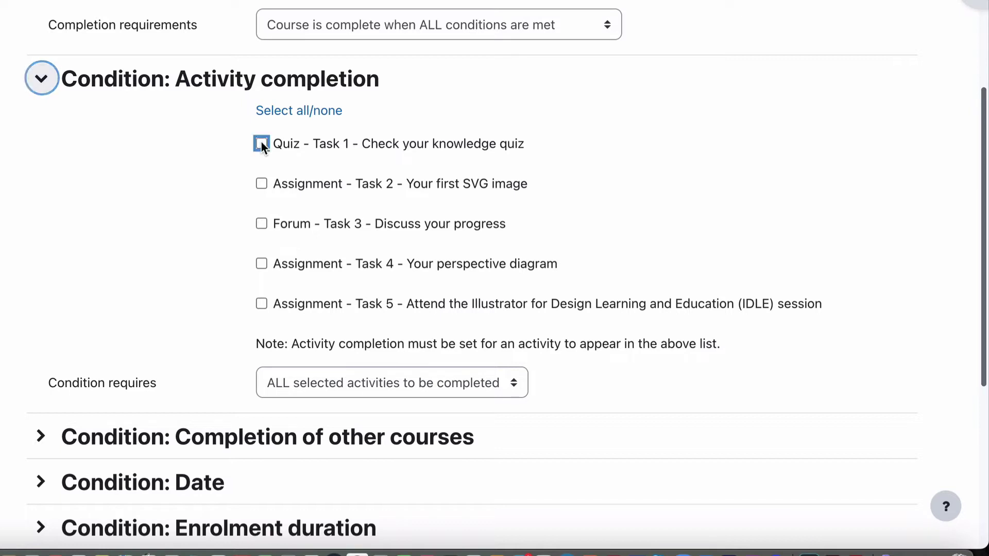
click(263, 184)
click(261, 224)
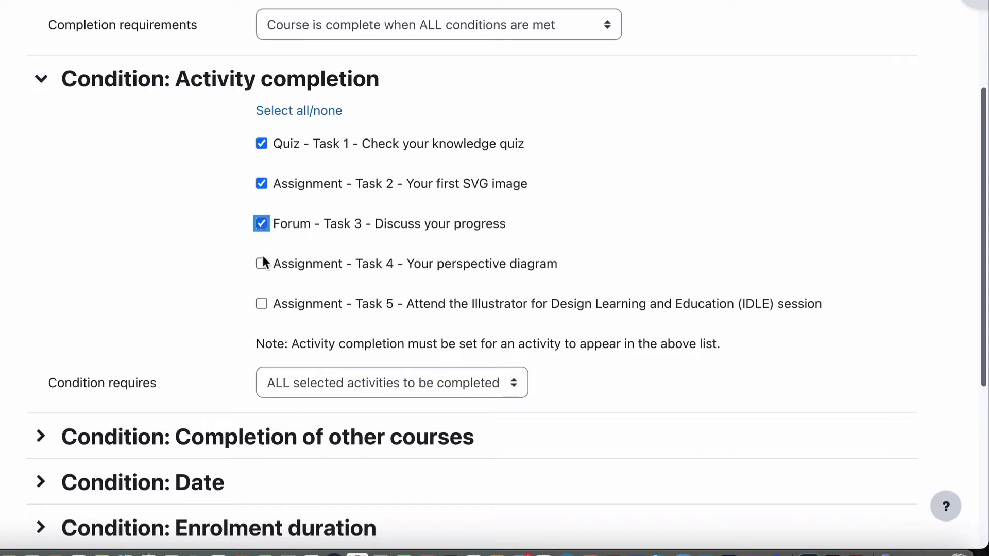
click(261, 263)
click(261, 303)
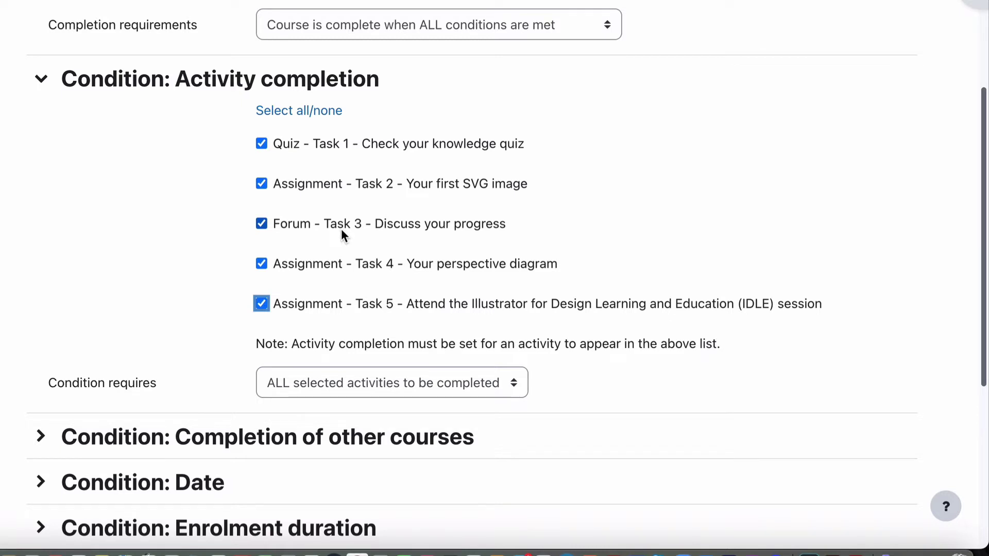
scroll(341, 229, down, 3)
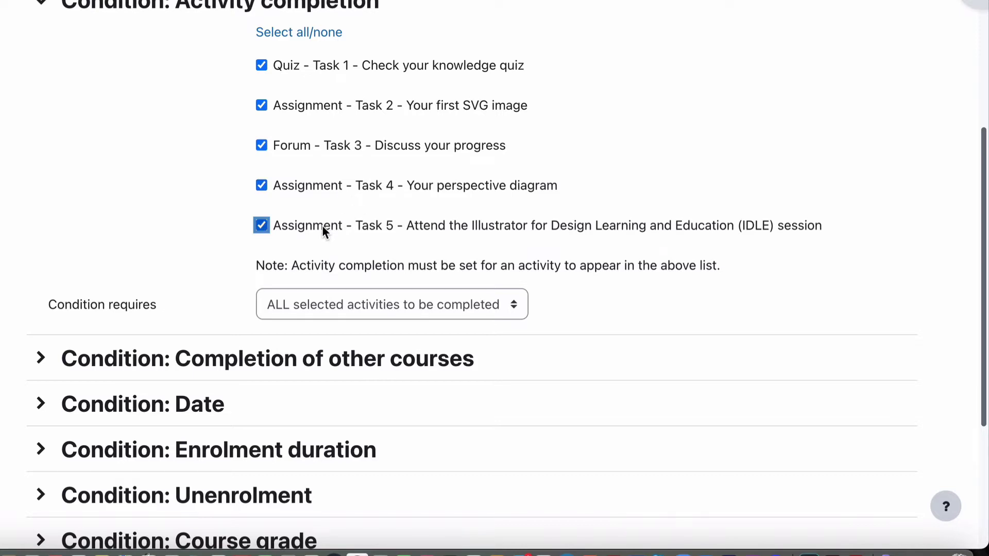
click(190, 221)
scroll(214, 252, up, 4)
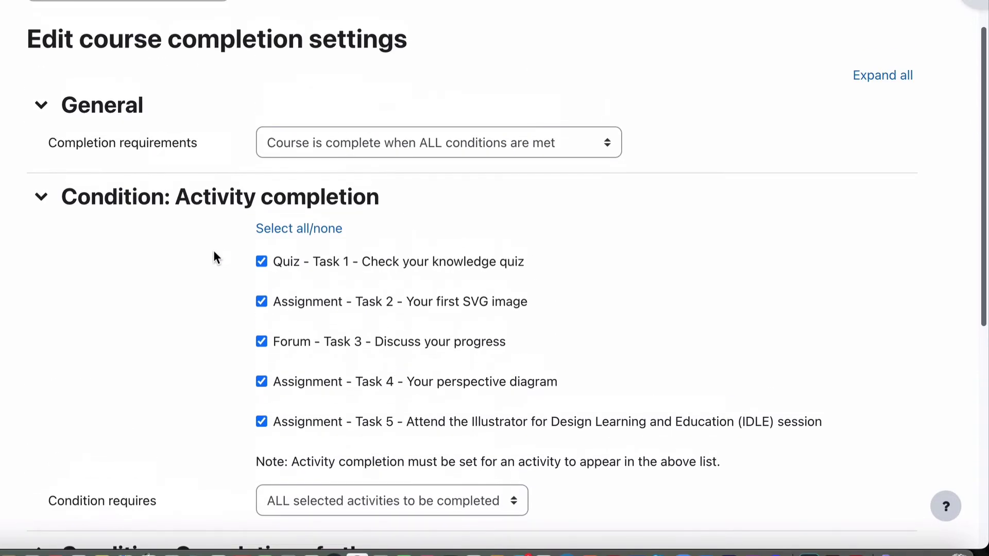
scroll(217, 248, down, 2)
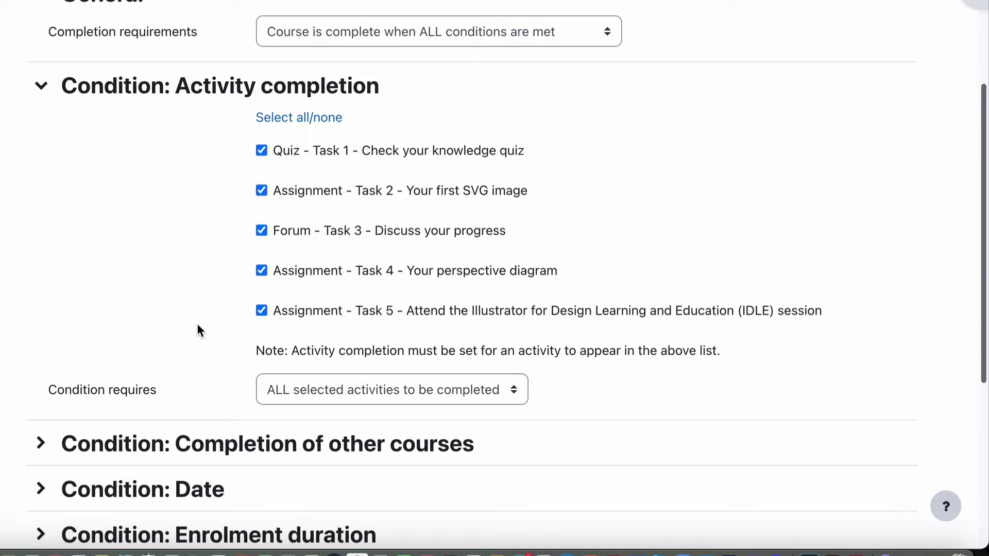
Expand Completion of other courses and browse the course list, leaving no prerequisite course selected
scroll(200, 330, down, 5)
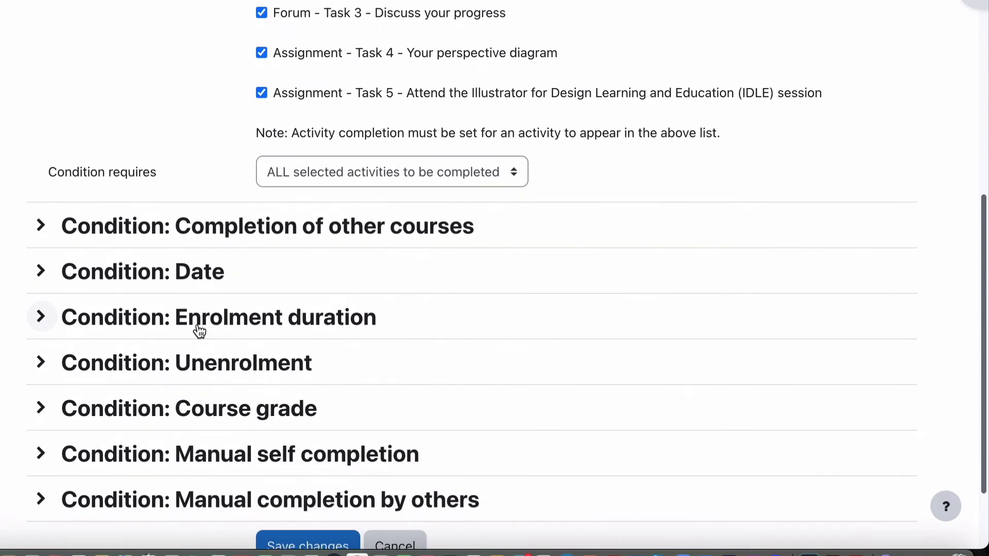
click(41, 226)
scroll(44, 232, down, 3)
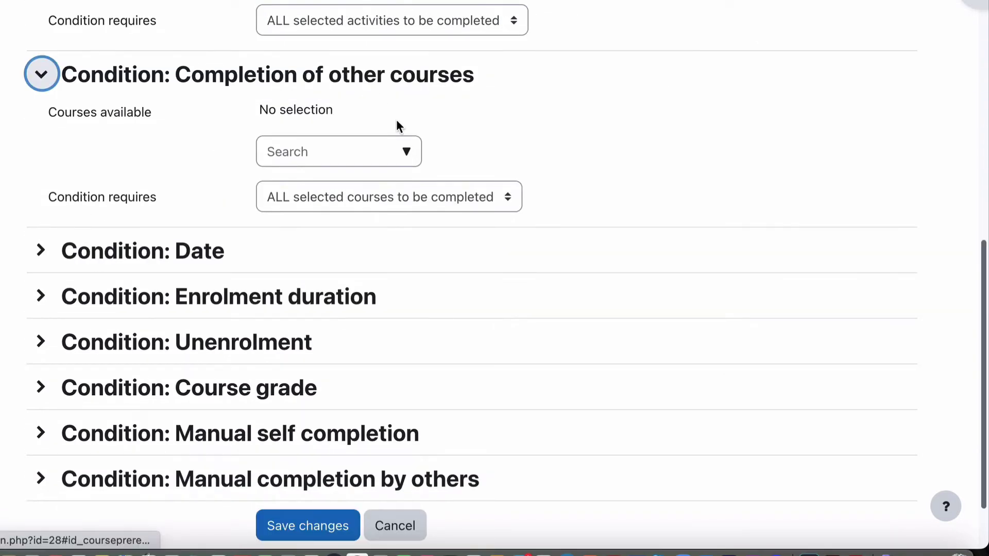
scroll(339, 138, up, 6)
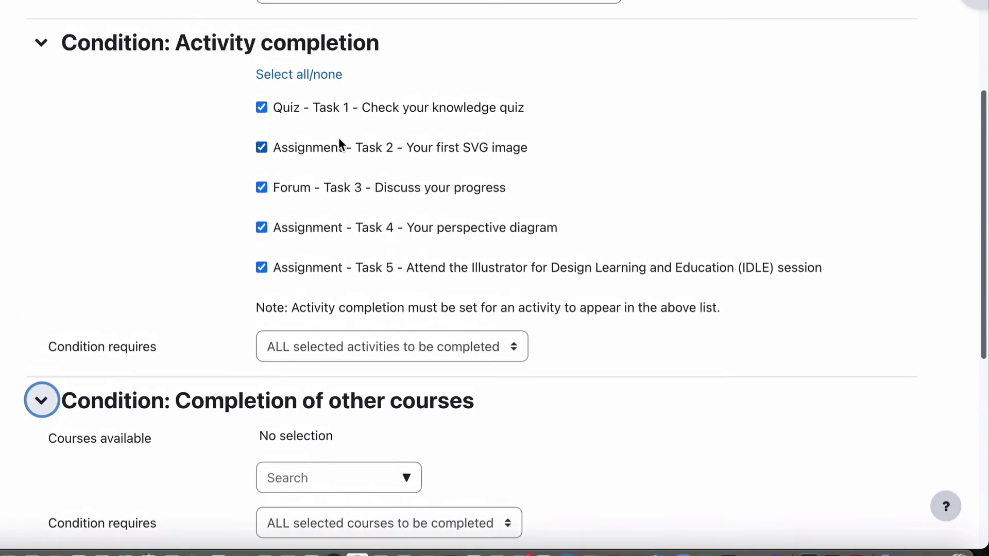
scroll(339, 138, down, 6)
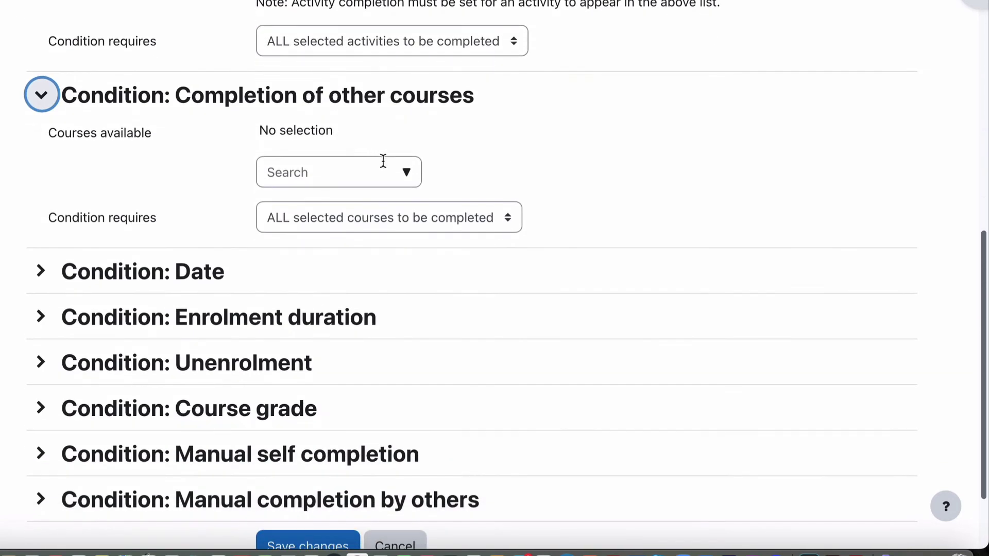
click(410, 176)
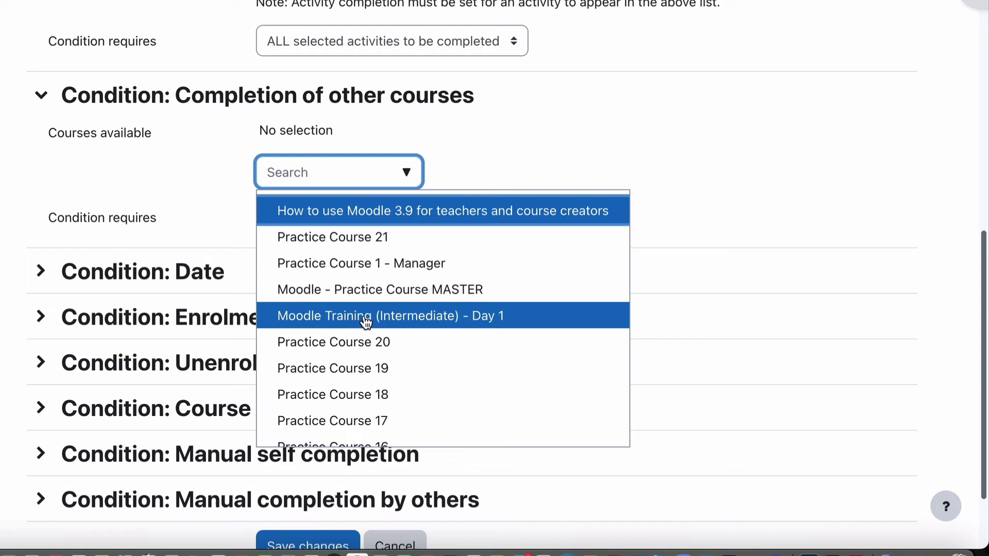
click(532, 129)
click(531, 107)
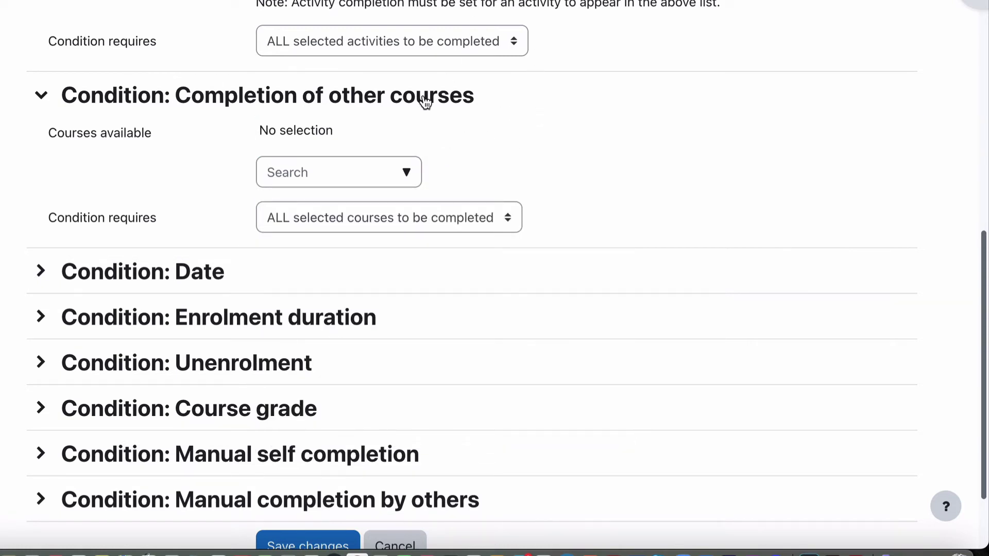
Expand the Date, Enrolment duration, Unenrolment and Course grade conditions, leaving each one disabled
click(37, 271)
scroll(11, 345, down, 1)
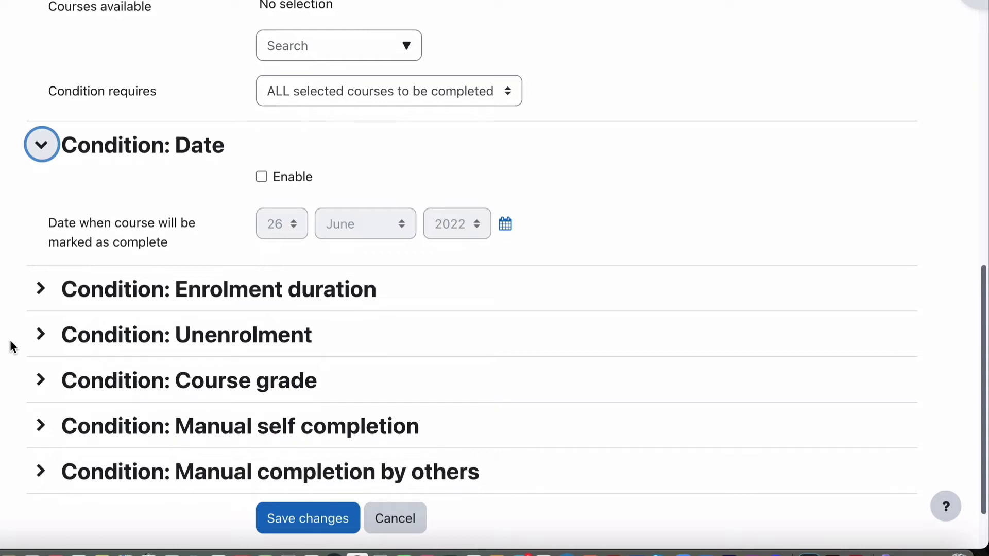
click(41, 289)
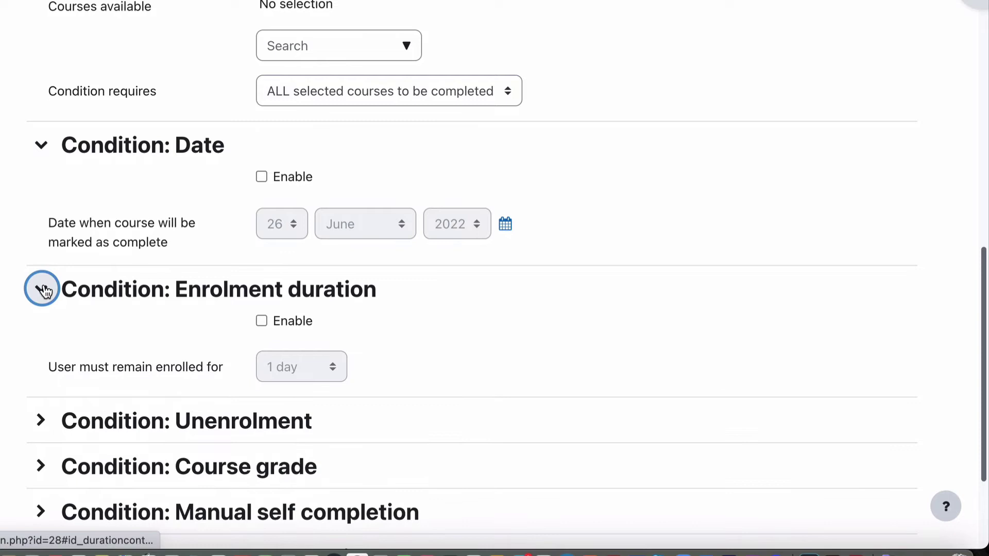
scroll(42, 289, down, 3)
scroll(43, 292, down, 1)
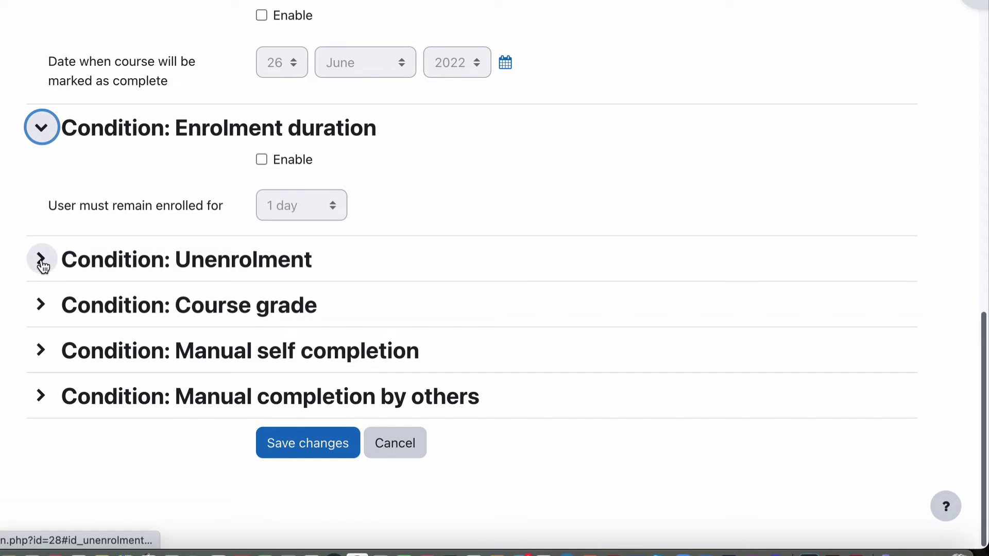
click(42, 260)
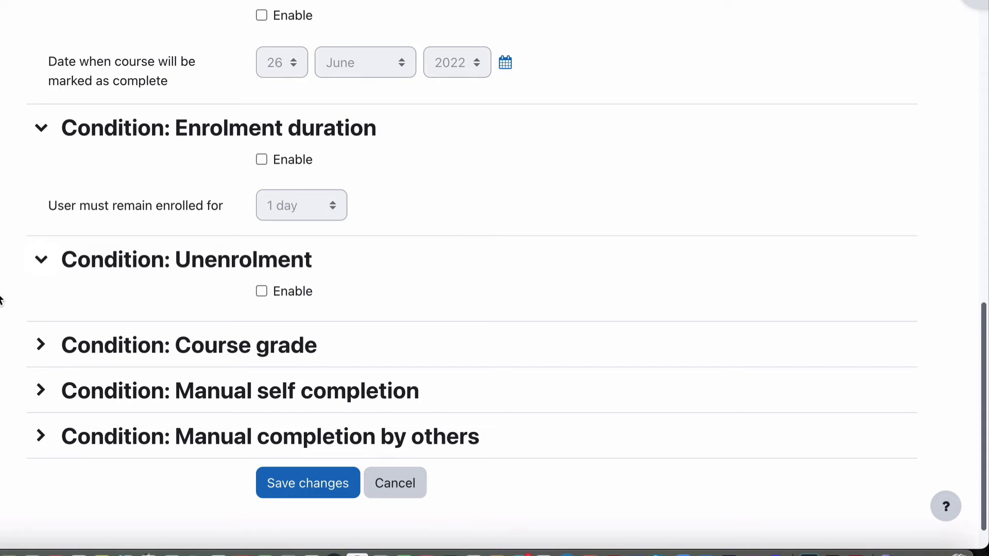
scroll(2, 300, down, 1)
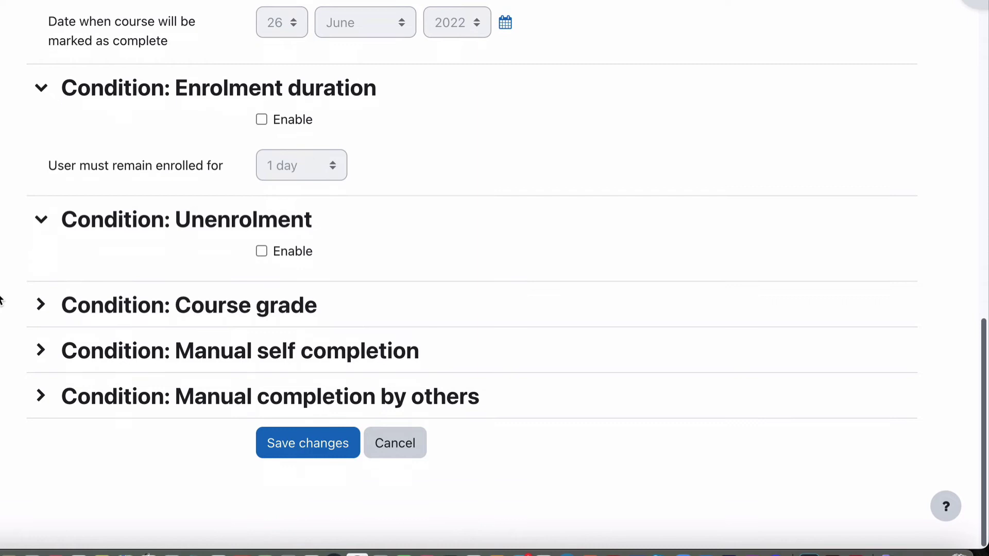
click(44, 315)
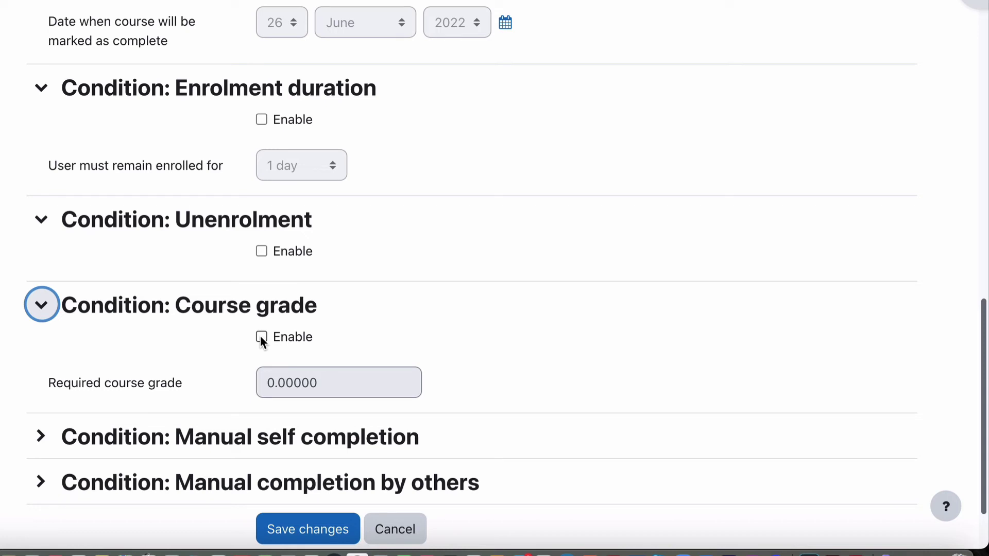
scroll(32, 384, down, 2)
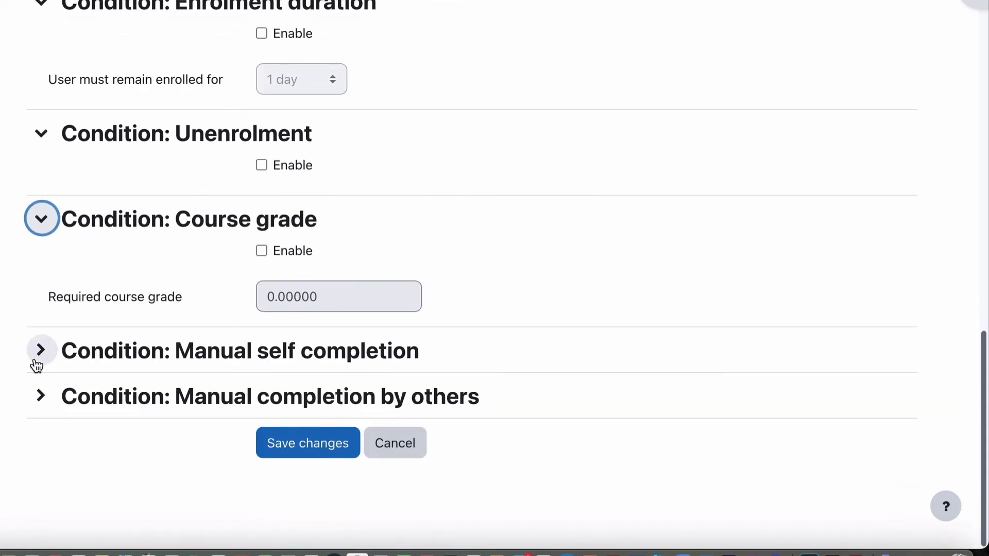
Expand Manual self completion and Manual completion by others, leaving no roles ticked, and review the form
click(41, 350)
scroll(40, 355, down, 2)
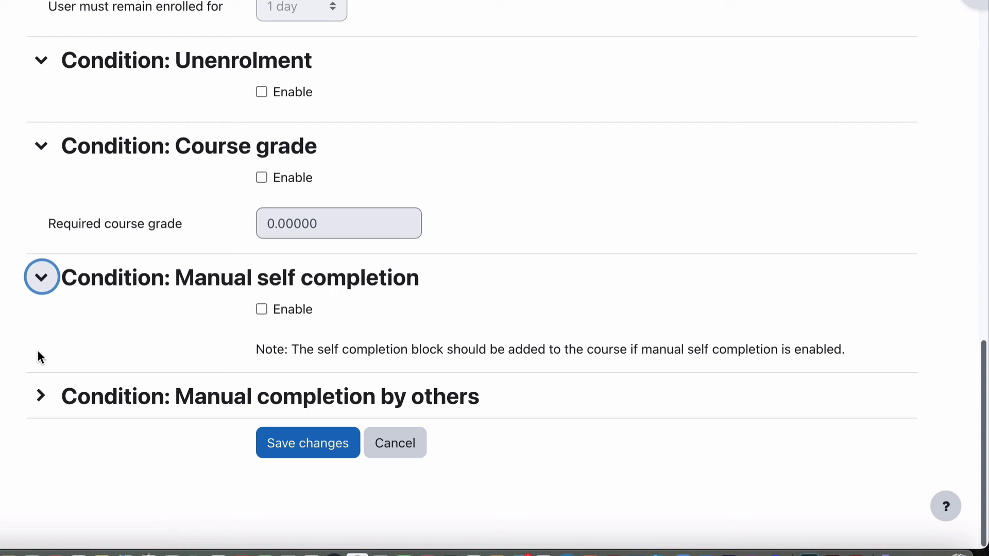
click(41, 396)
scroll(41, 404, down, 2)
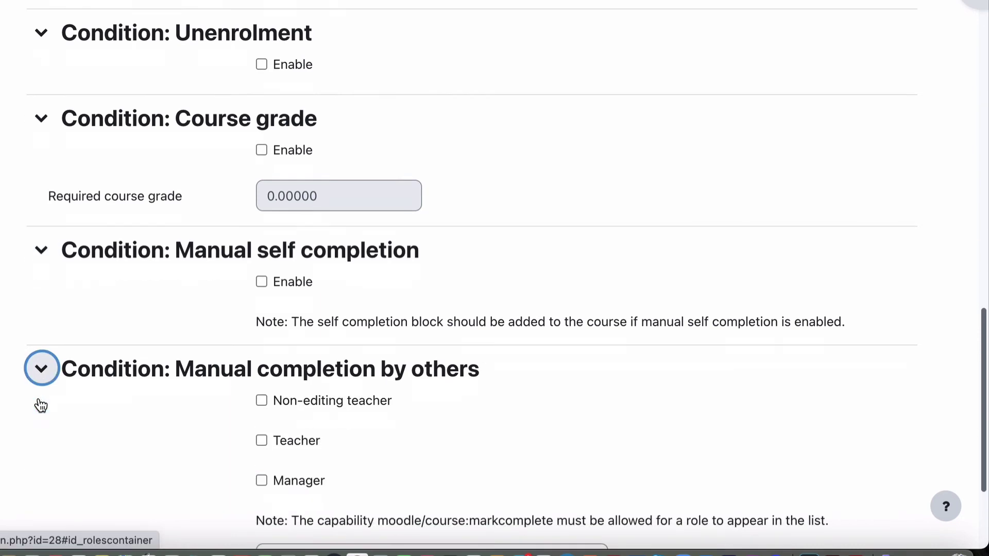
scroll(41, 405, down, 3)
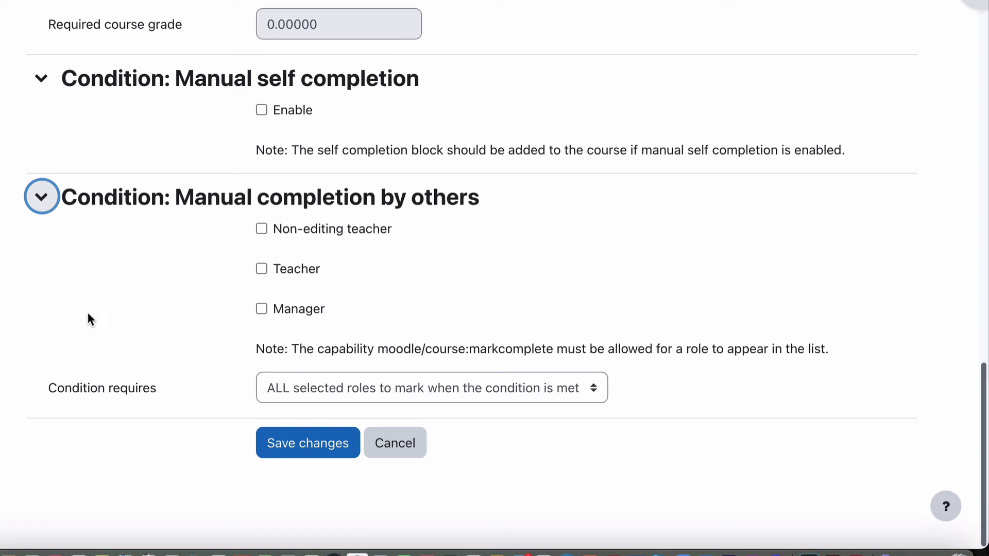
scroll(88, 312, up, 20)
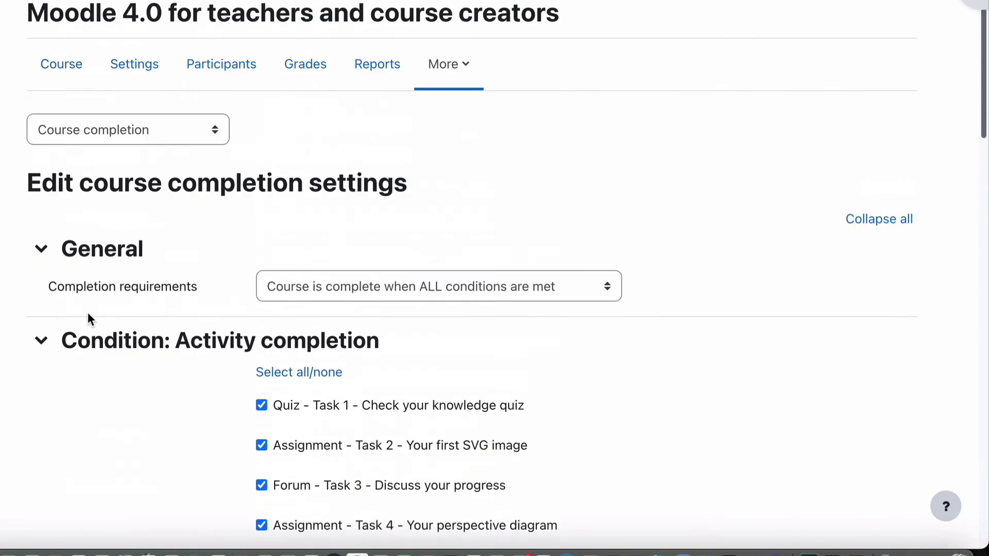
scroll(179, 482, down, 7)
scroll(183, 284, down, 15)
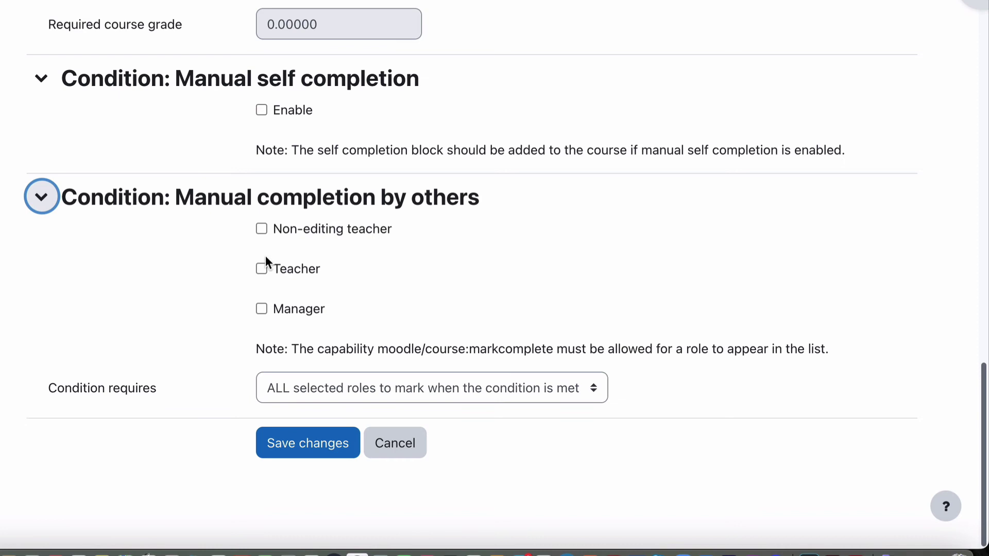
Save the course completion settings
click(307, 444)
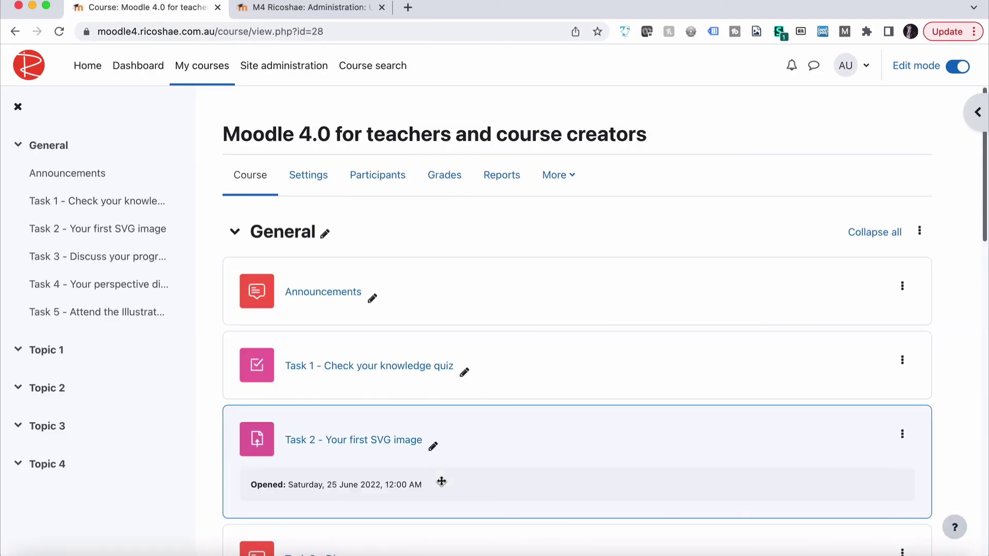
scroll(441, 481, down, 8)
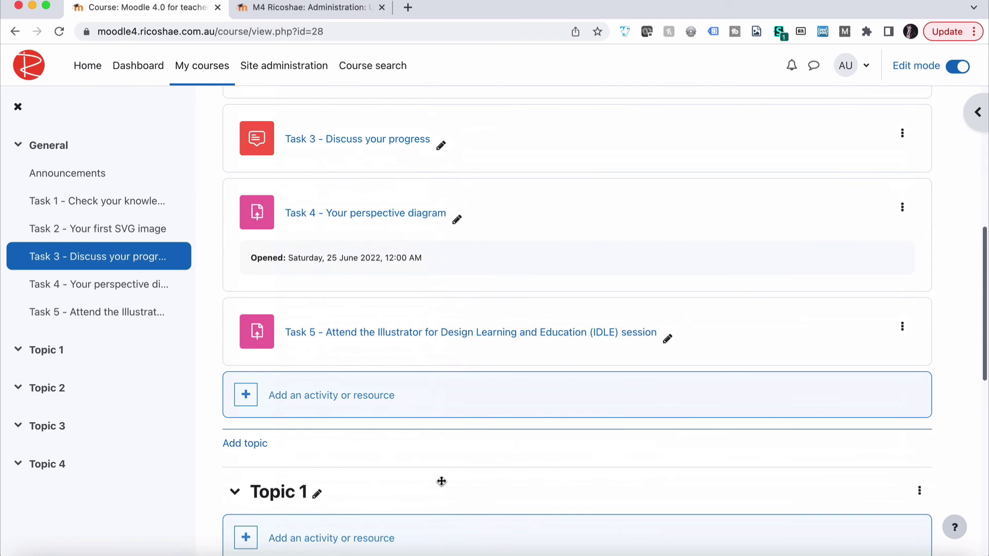
scroll(442, 481, down, 4)
scroll(545, 194, up, 10)
Open Reports > Course completion to see three participants' progress on Tasks 1–5
click(513, 175)
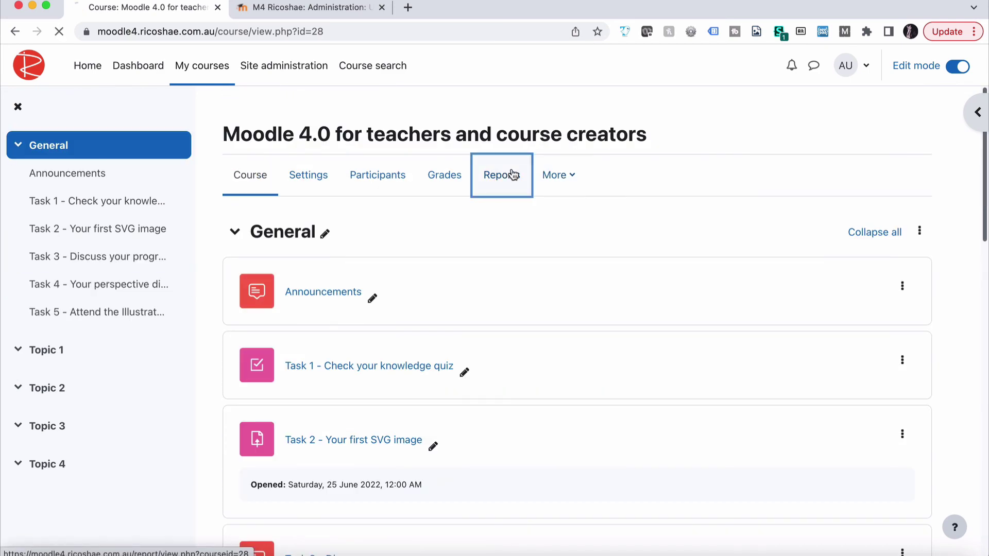
click(285, 259)
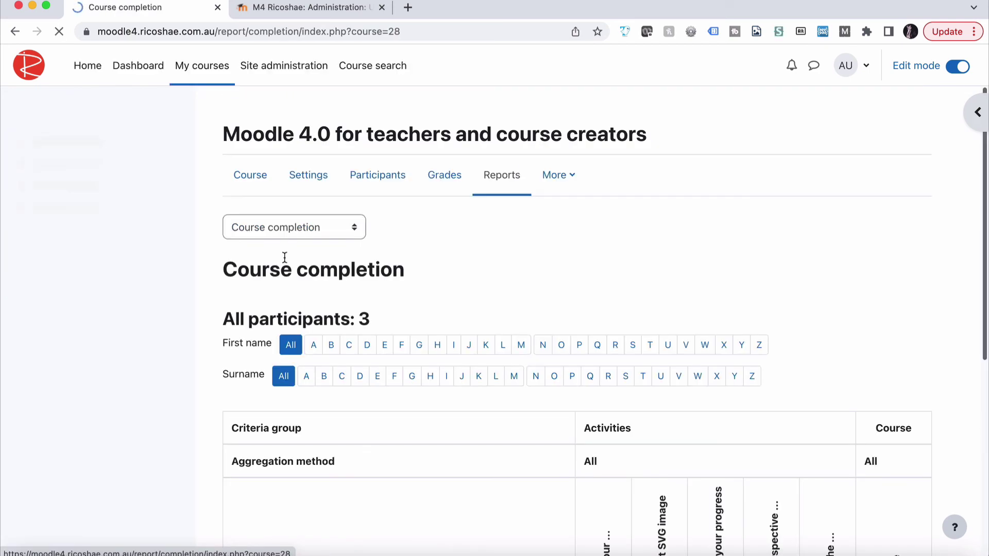
scroll(473, 281, down, 7)
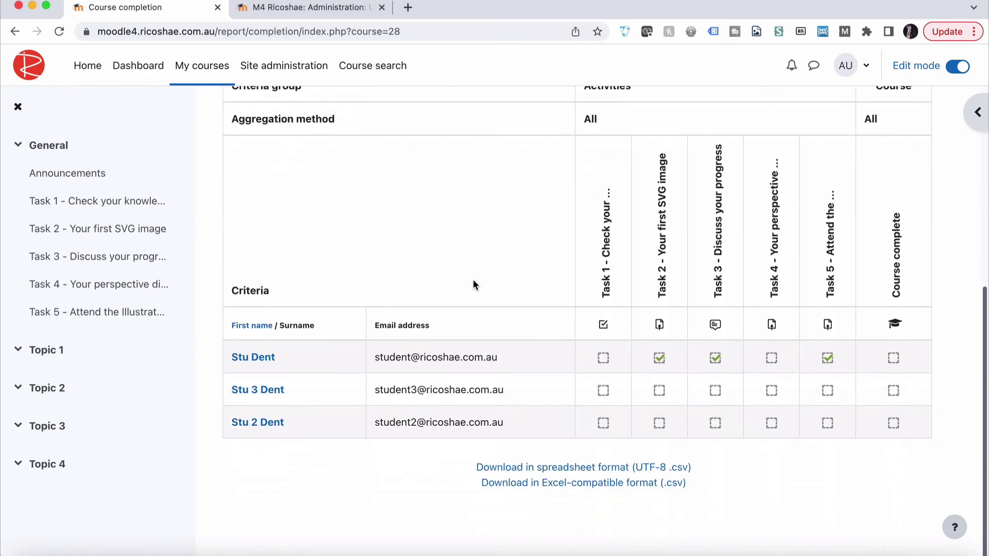